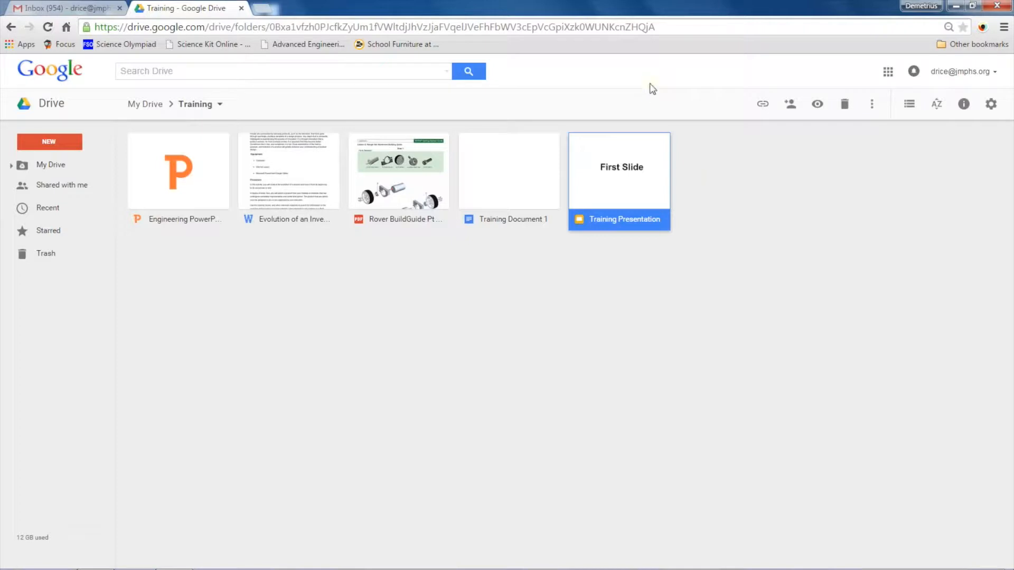
# Create a new Google Forms form in the Training folder
pyautogui.click(889, 73)
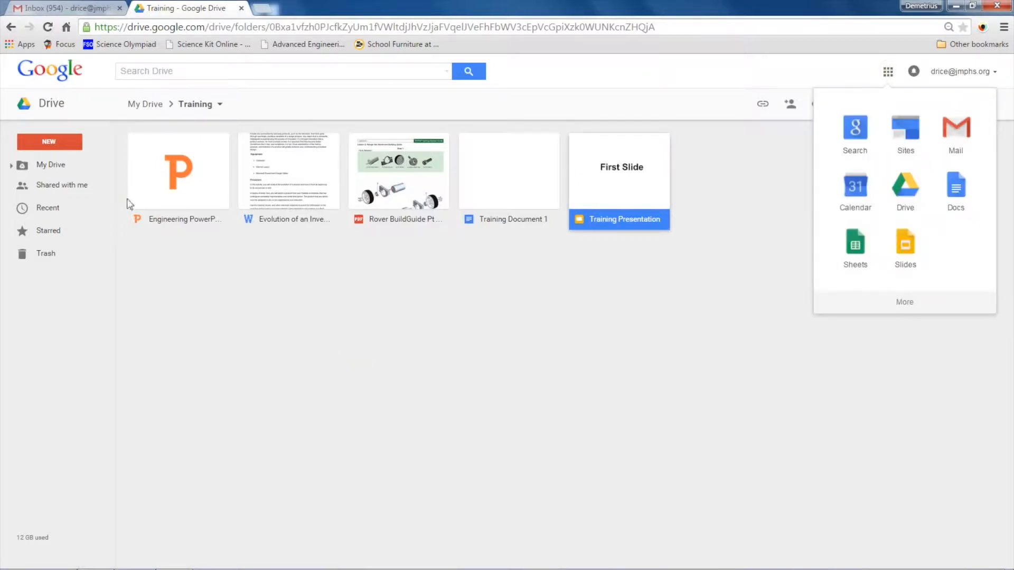
pyautogui.click(48, 141)
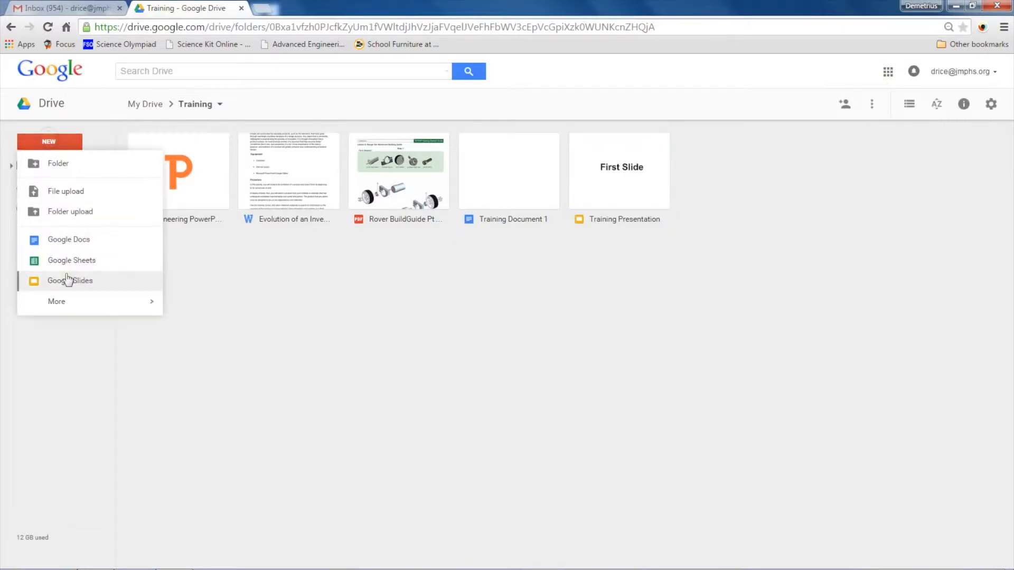
pyautogui.moveTo(70, 305)
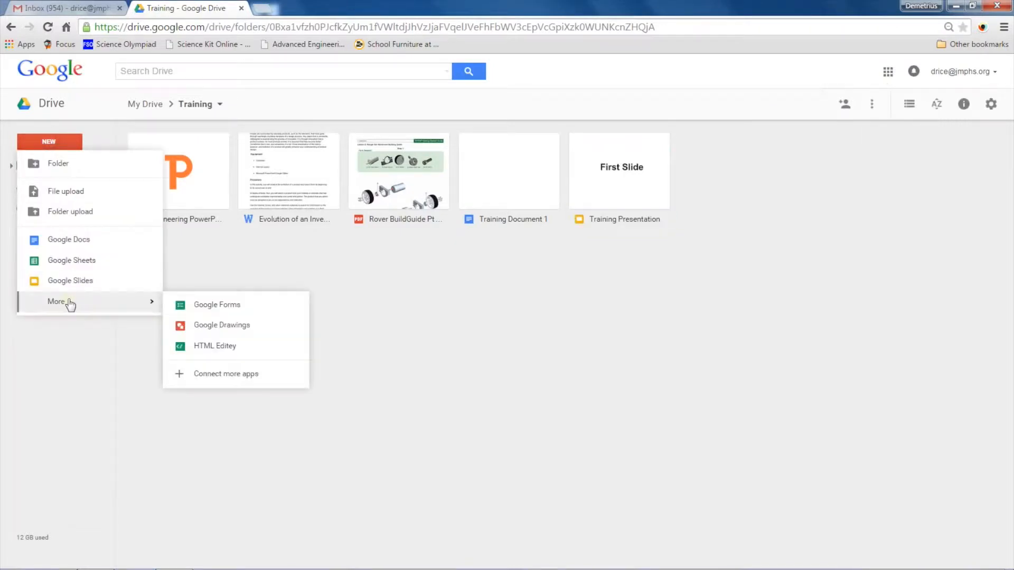
pyautogui.click(216, 306)
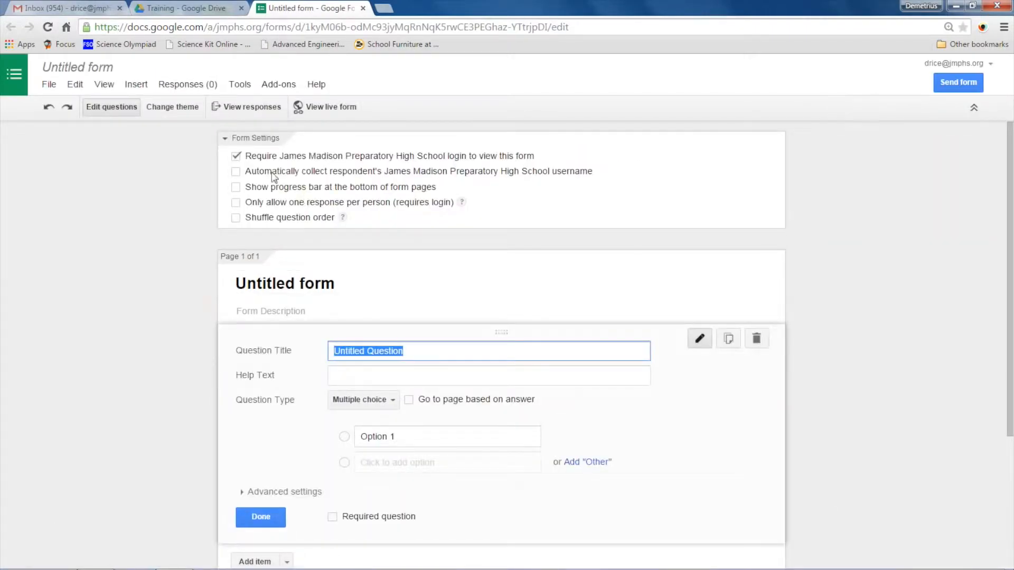
# Remove the school login requirement for viewing the form and rename the form "Training Form 1"
pyautogui.click(236, 156)
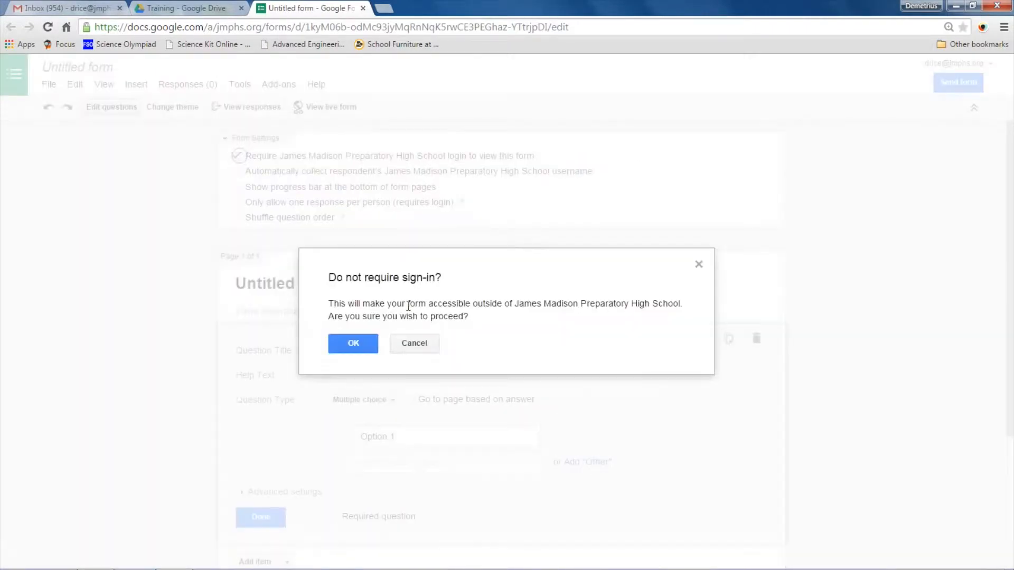
pyautogui.click(362, 344)
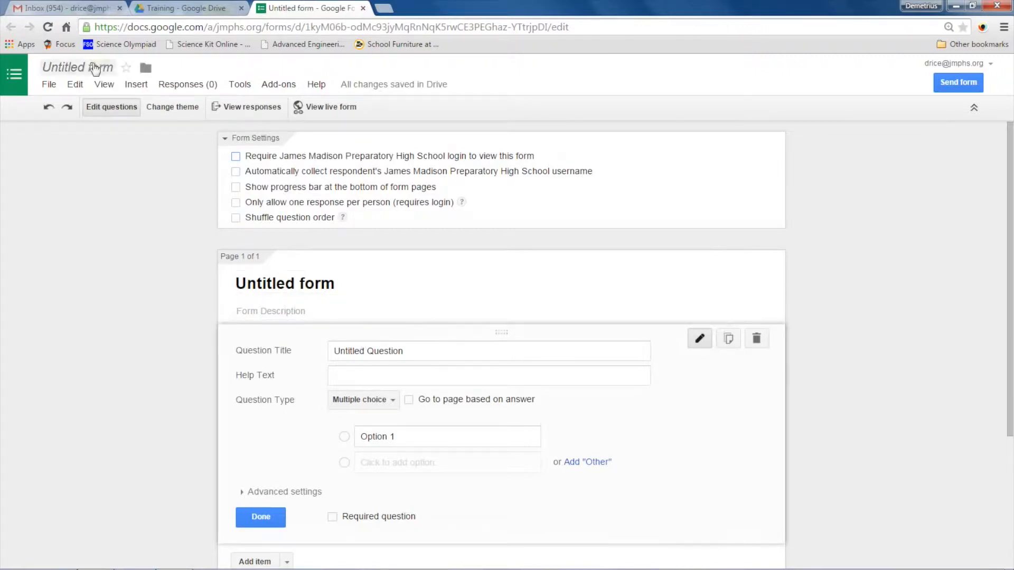
pyautogui.click(78, 67)
pyautogui.write('T')
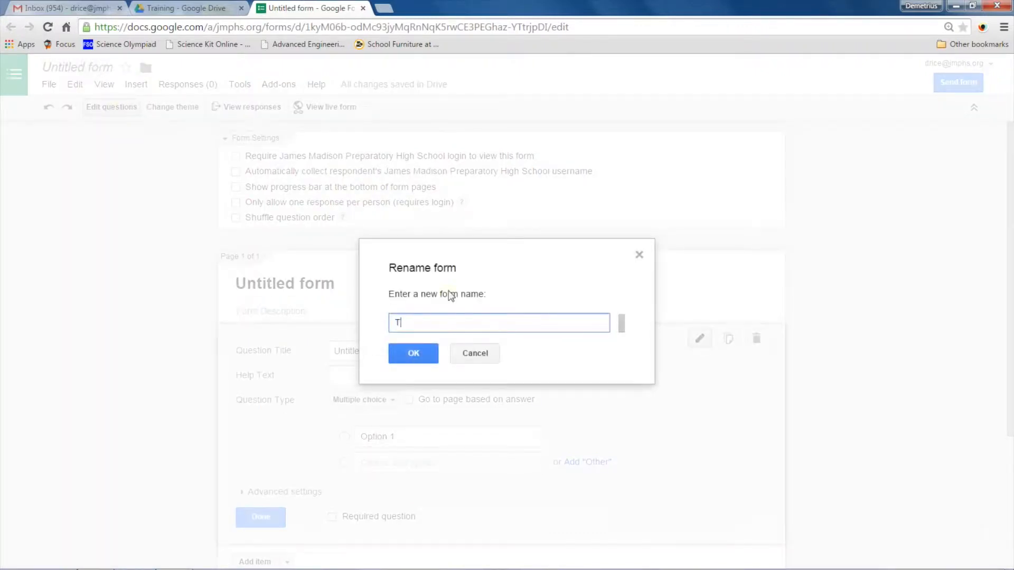
pyautogui.write('raining Form 1')
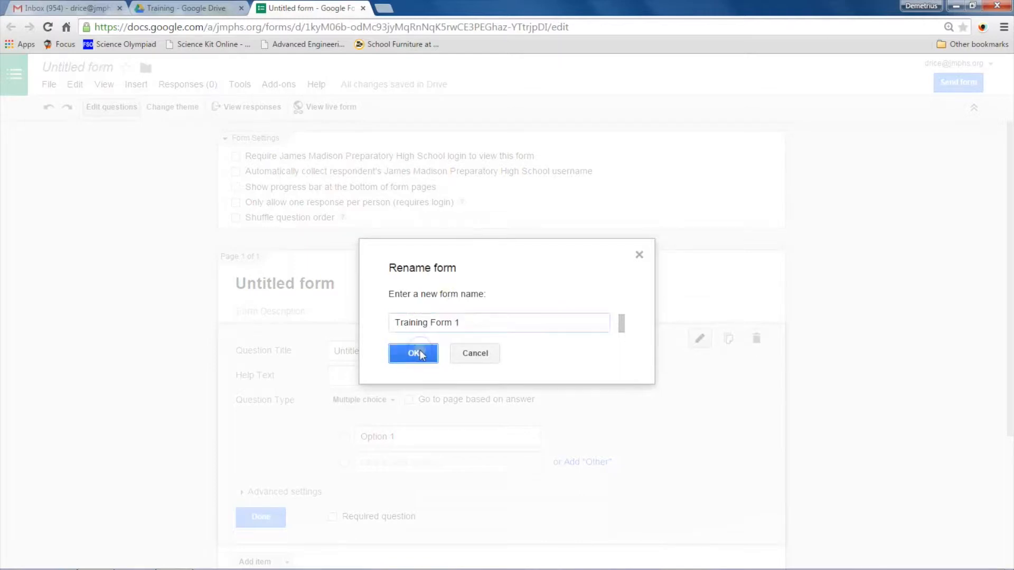
pyautogui.click(420, 350)
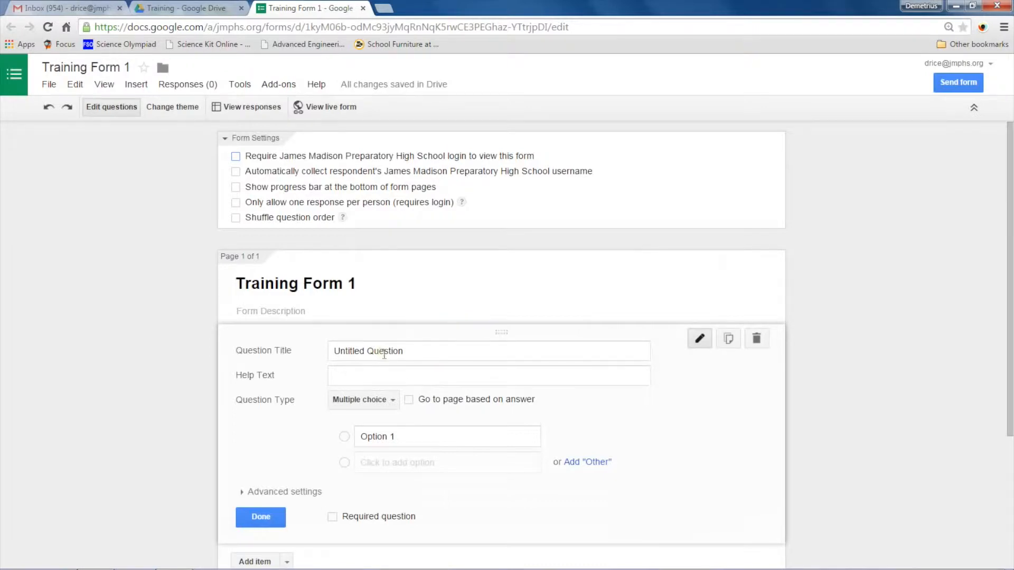
# Title the first question "What grade are you in?" and keep it as multiple choice
pyautogui.scroll(-1, 393, 357)
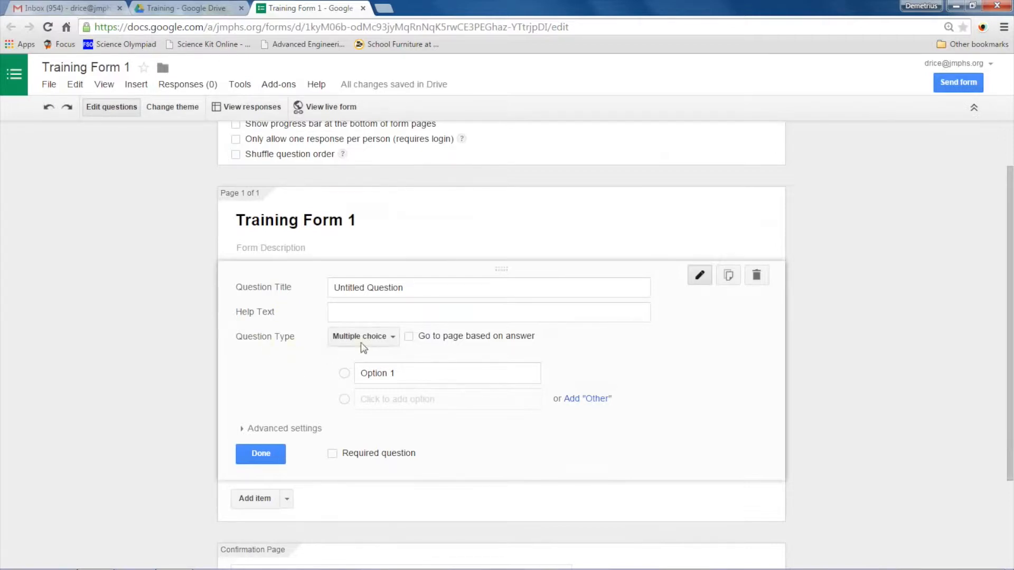
pyautogui.click(395, 340)
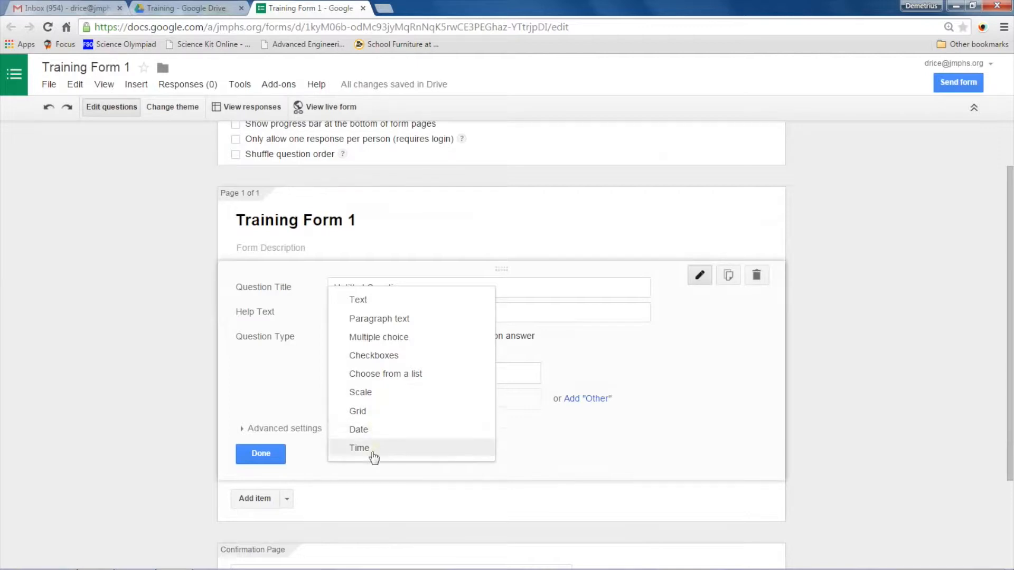
pyautogui.click(277, 376)
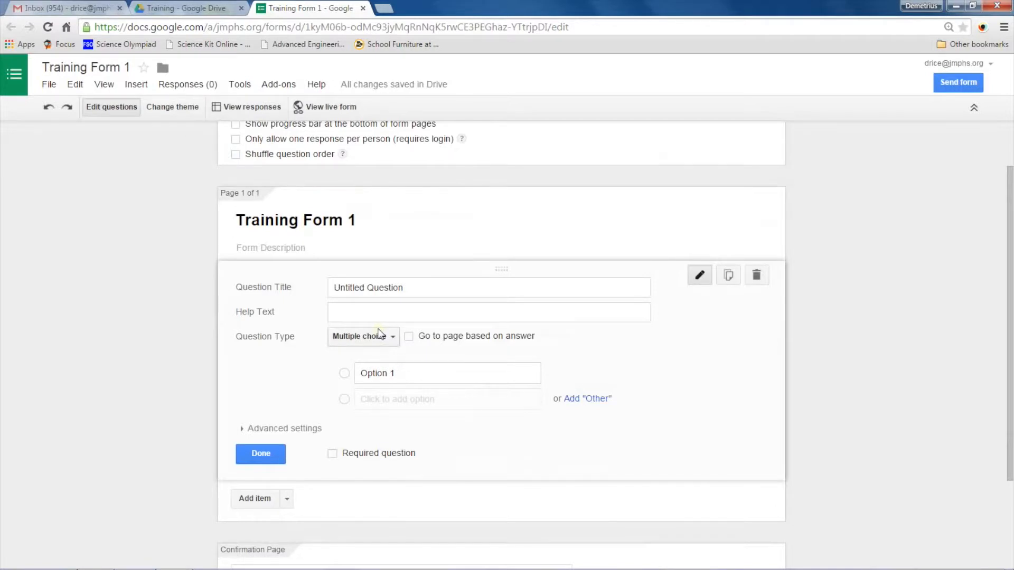
pyautogui.tripleClick(417, 288)
pyautogui.write('What gr')
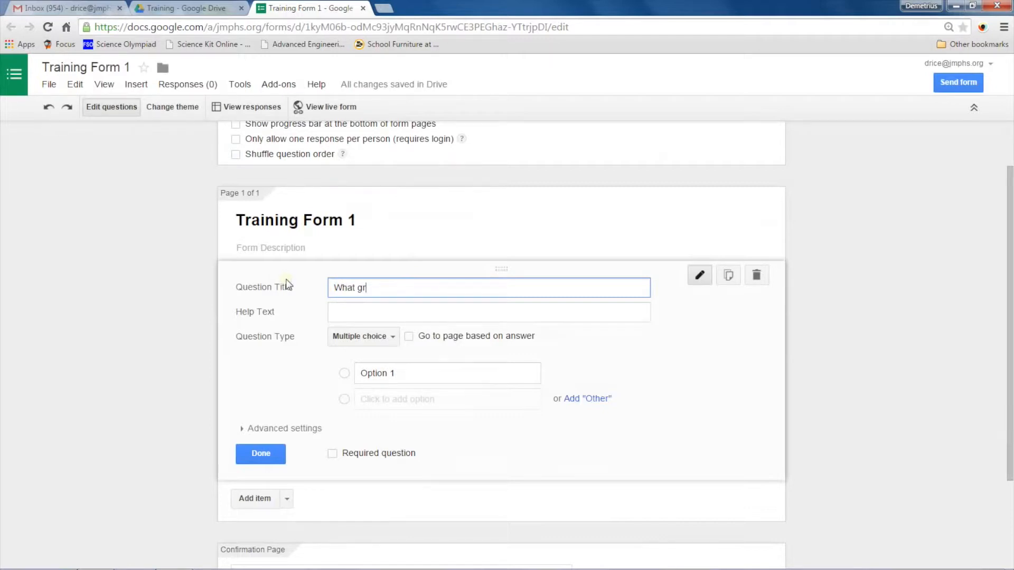
pyautogui.write('ade are you in?')
# Enter 9th, 10th, 11th and 12th as the grade question's answer options and finish editing the question
pyautogui.click(408, 374)
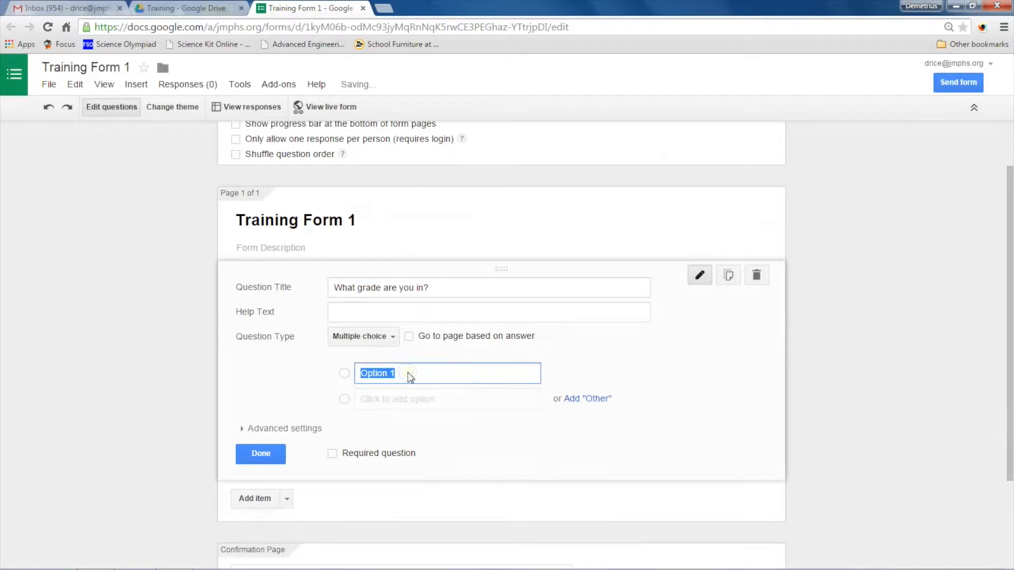
pyautogui.write('9th')
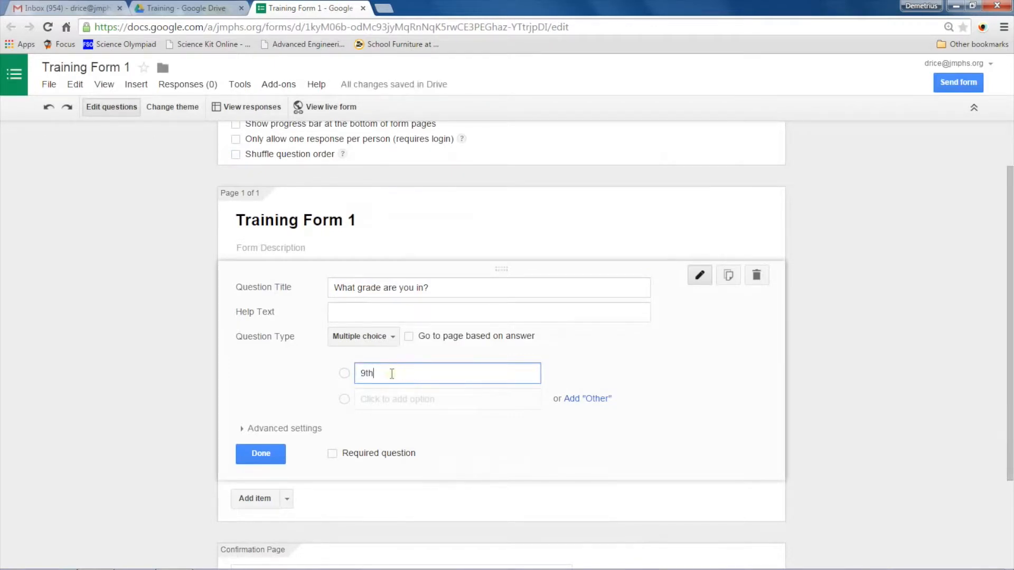
pyautogui.scroll(1, 392, 374)
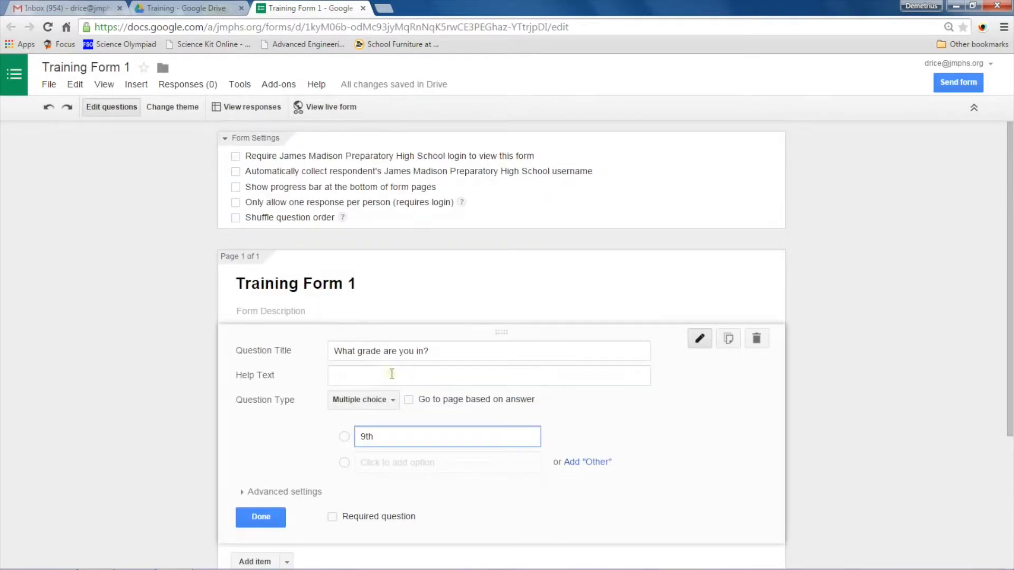
pyautogui.click(401, 463)
pyautogui.write('10th')
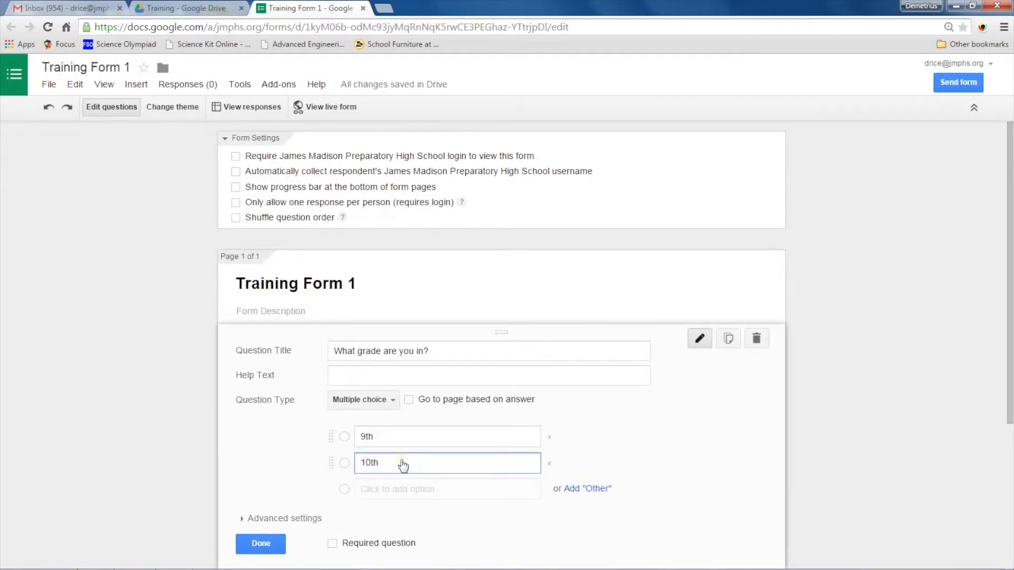
pyautogui.click(402, 495)
pyautogui.write('11th')
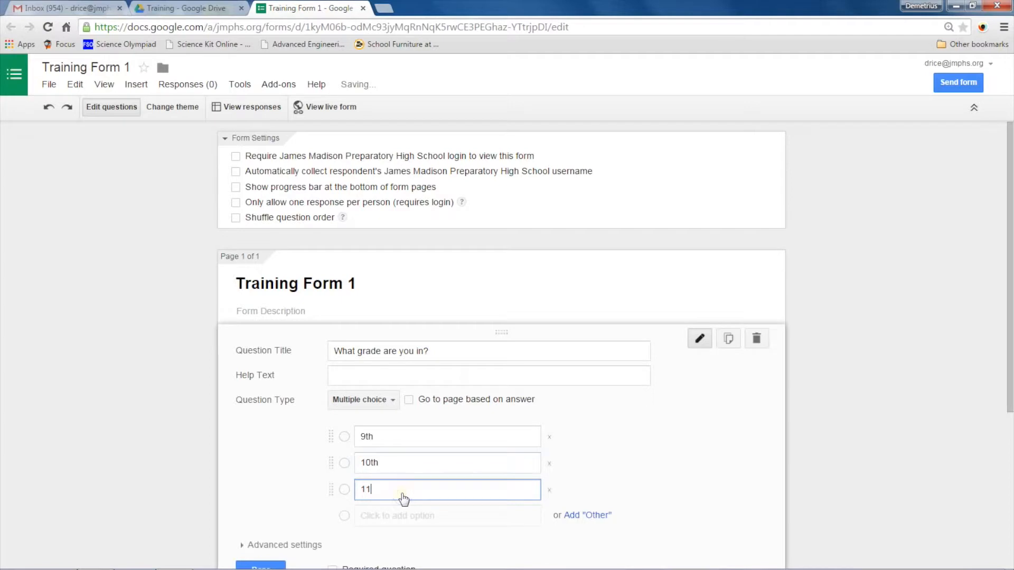
pyautogui.click(403, 518)
pyautogui.write('12th')
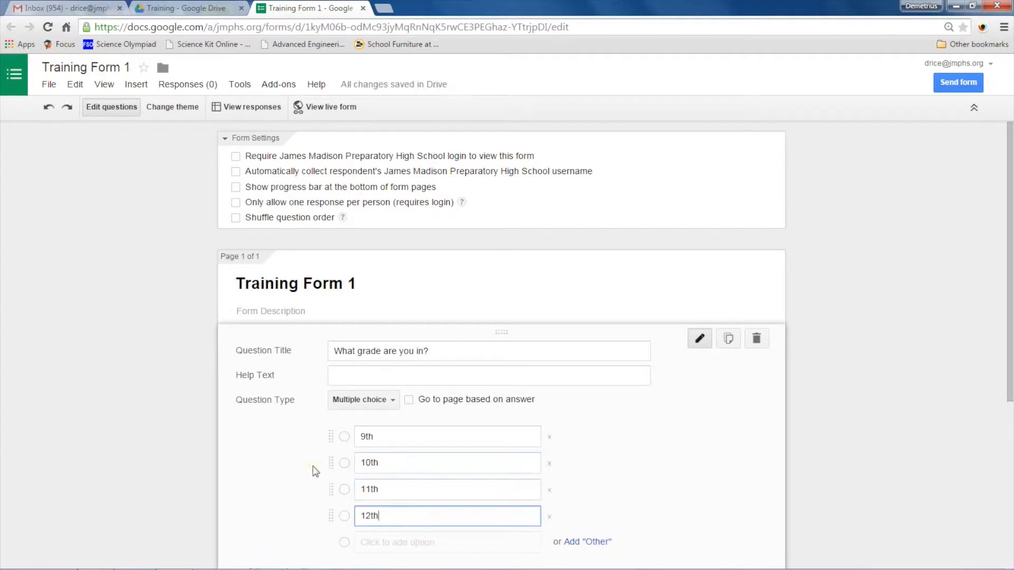
pyautogui.scroll(-1, 292, 469)
pyautogui.click(278, 422)
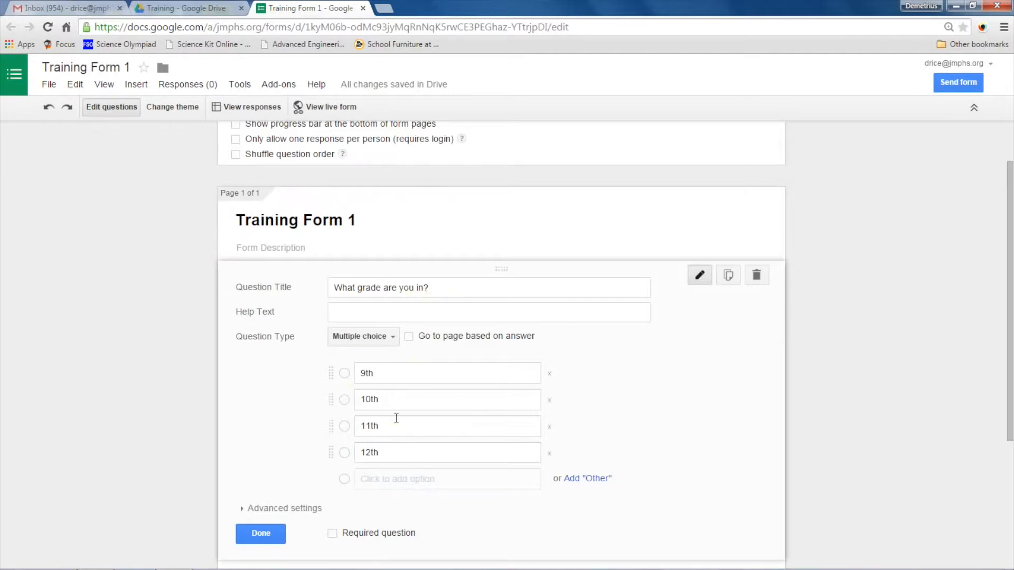
pyautogui.scroll(-2, 396, 421)
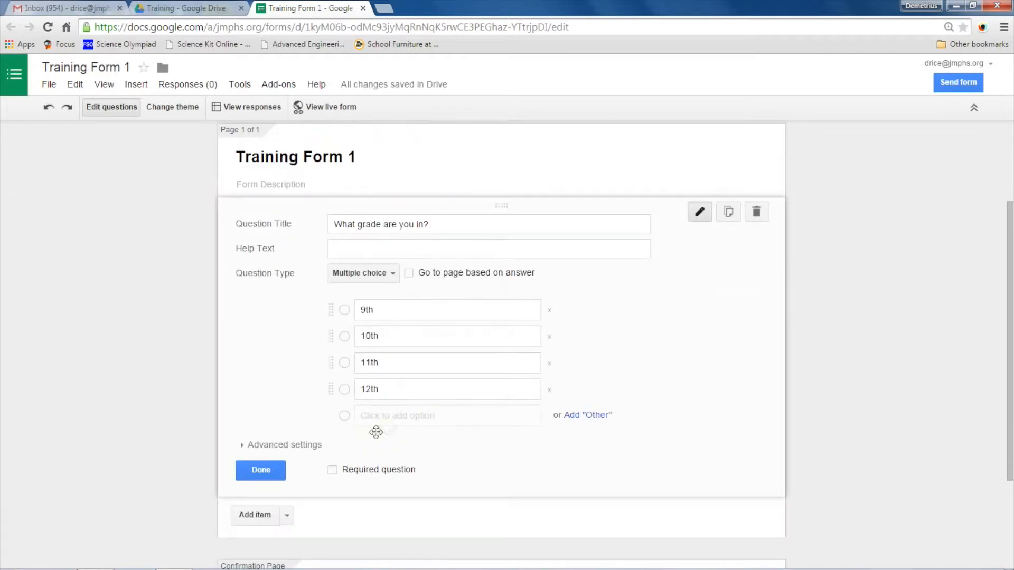
pyautogui.click(260, 469)
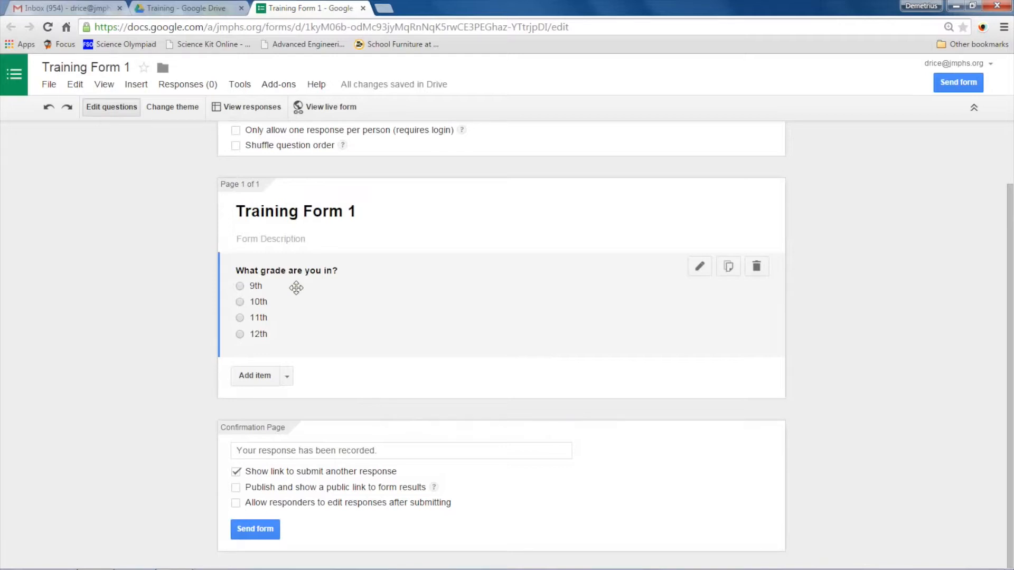
# Edit the grade question to remove the 9th and 10th options, and save it
pyautogui.click(700, 268)
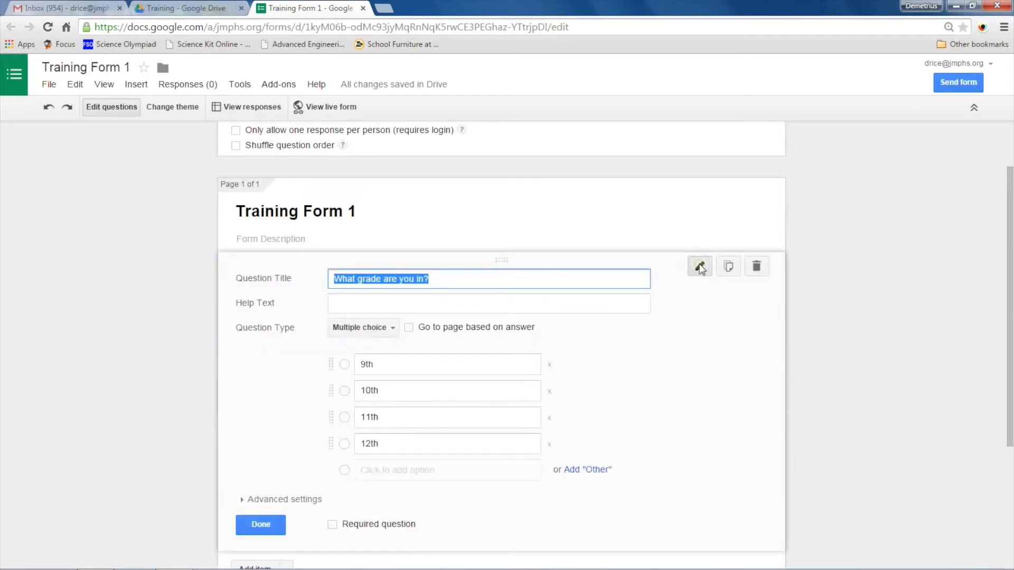
pyautogui.click(549, 365)
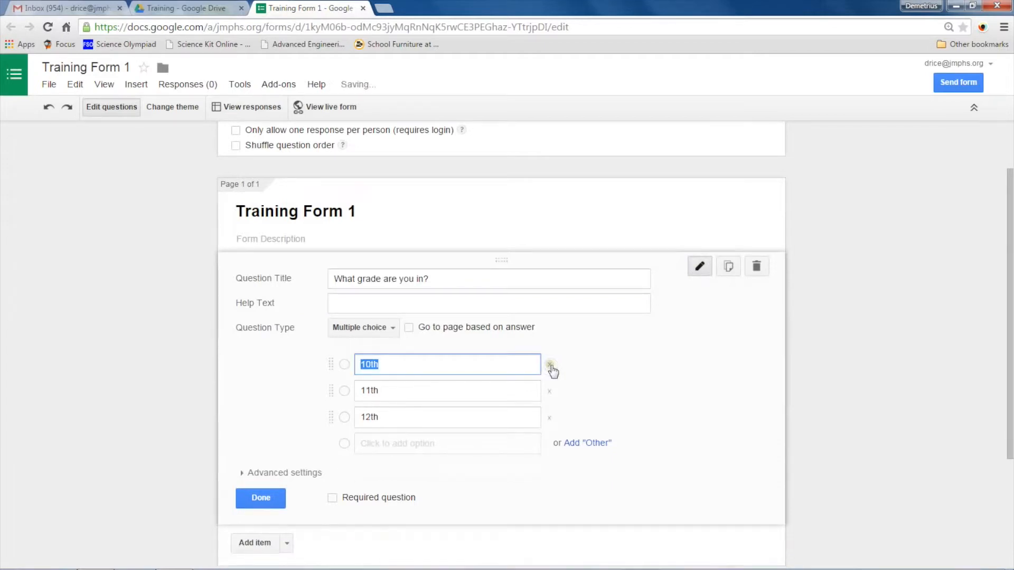
pyautogui.click(550, 365)
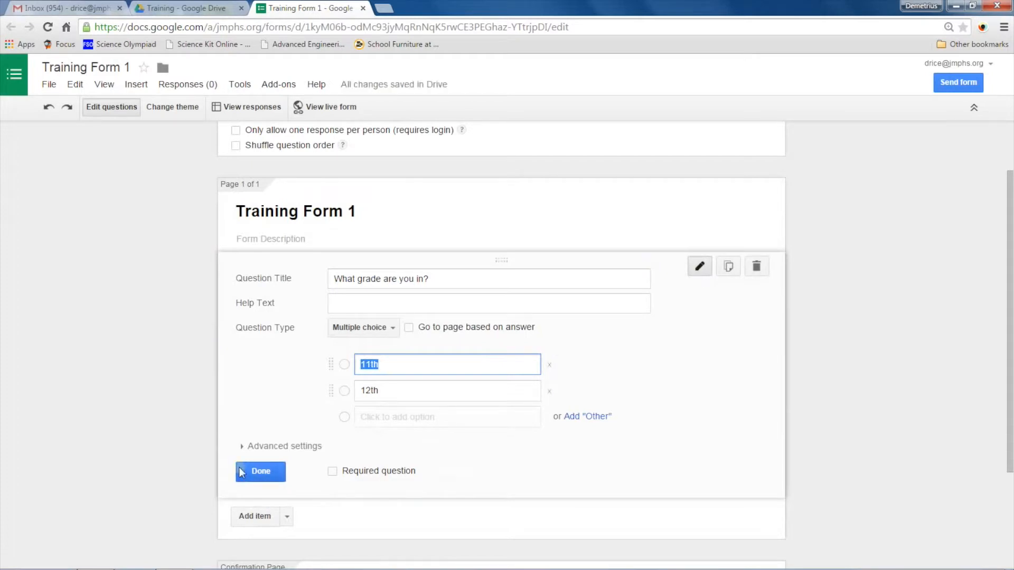
pyautogui.click(261, 471)
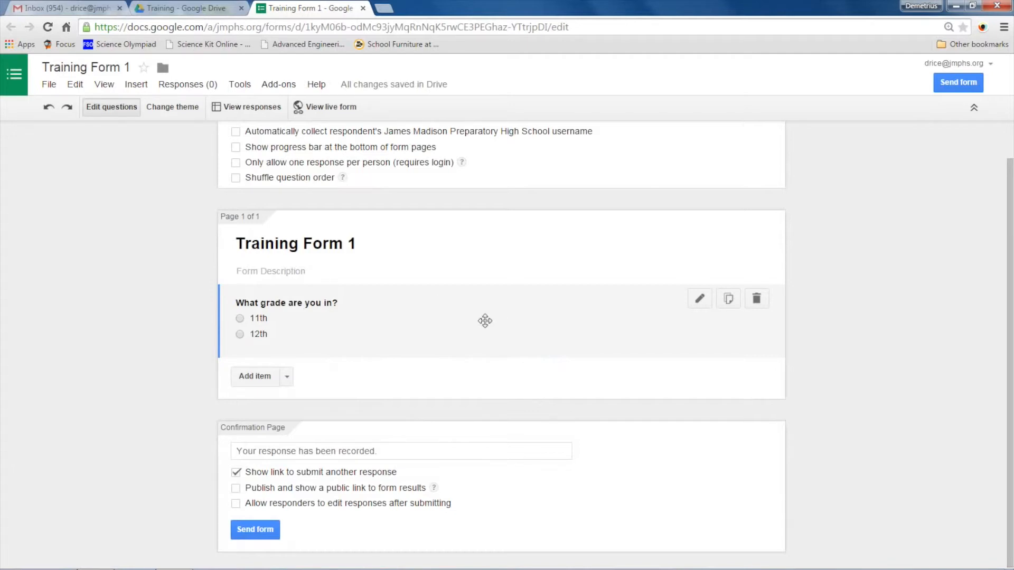
# Make the "What grade are you in?" question required and save it
pyautogui.click(699, 300)
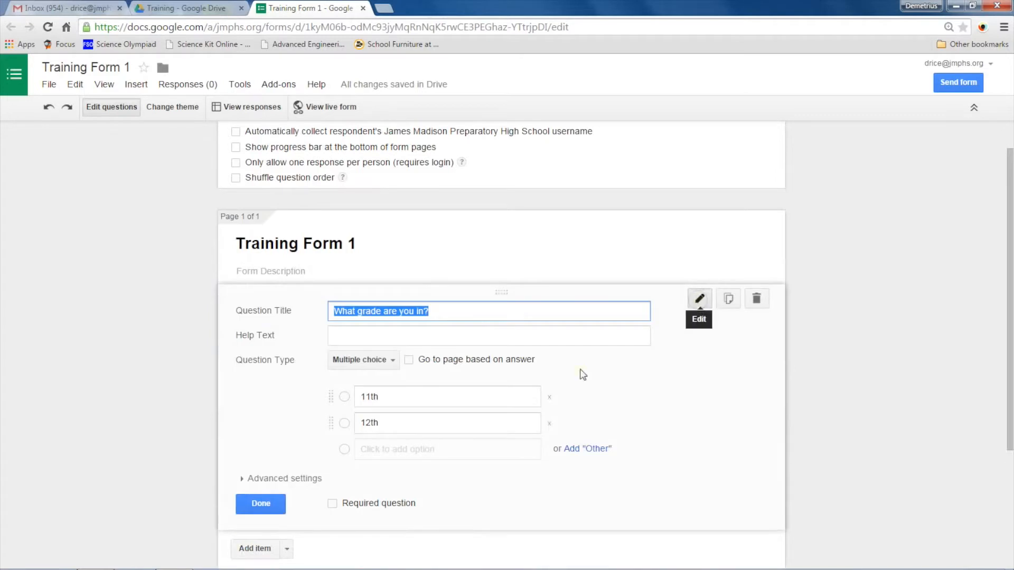
pyautogui.click(331, 504)
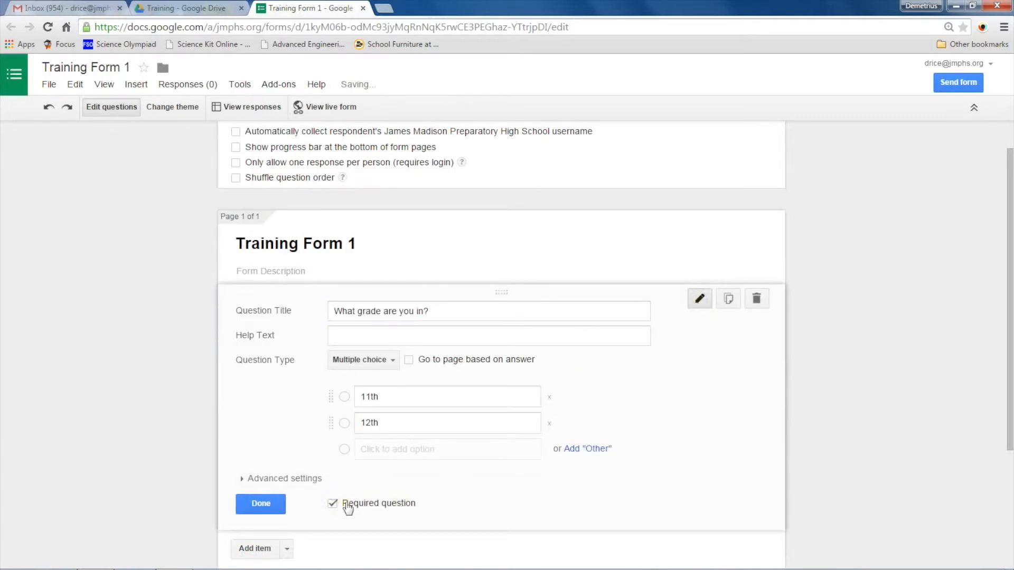
pyautogui.click(256, 503)
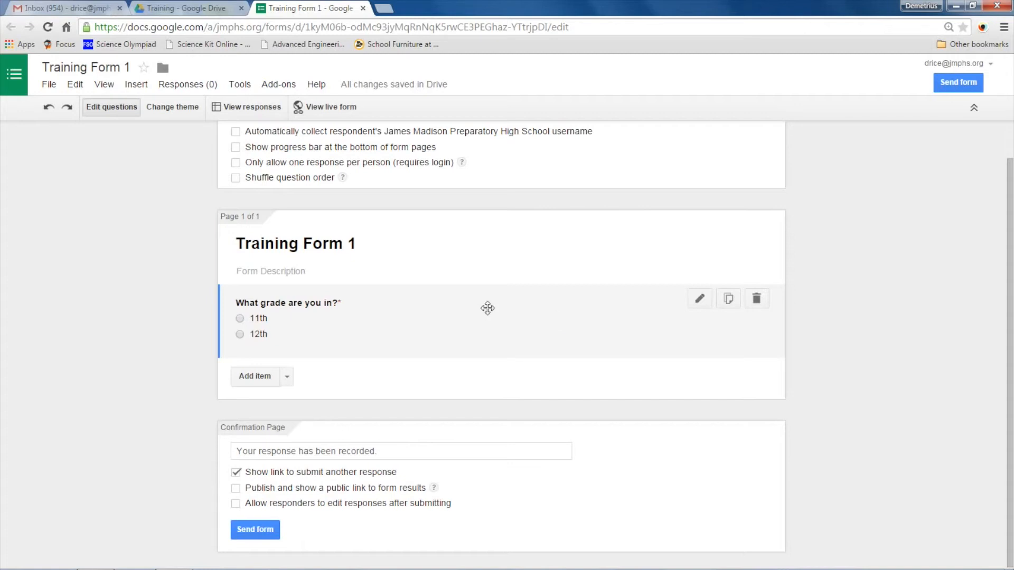
# Duplicate the "What grade are you in?" question and delete the copy
pyautogui.click(728, 299)
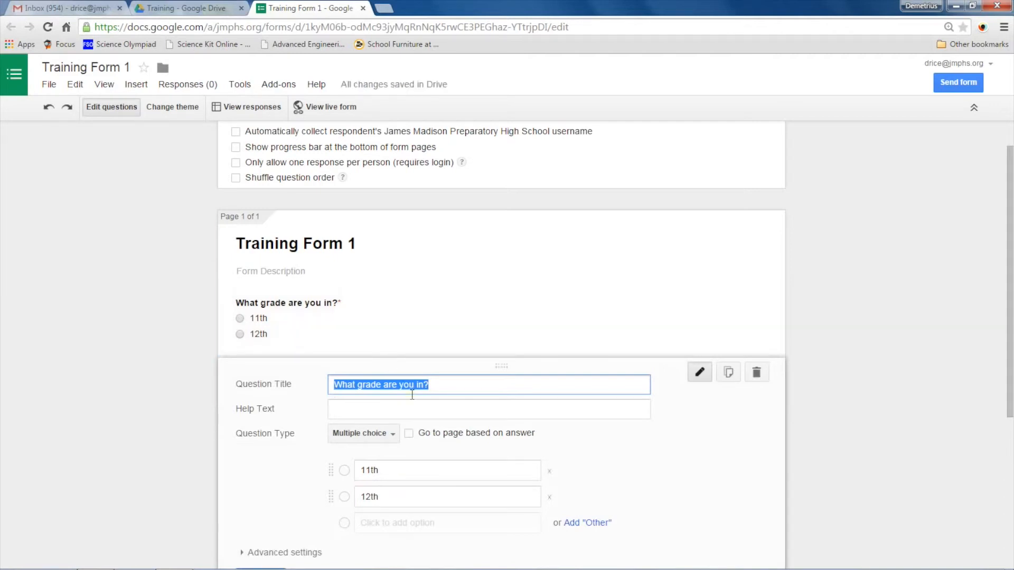
pyautogui.scroll(-1, 417, 433)
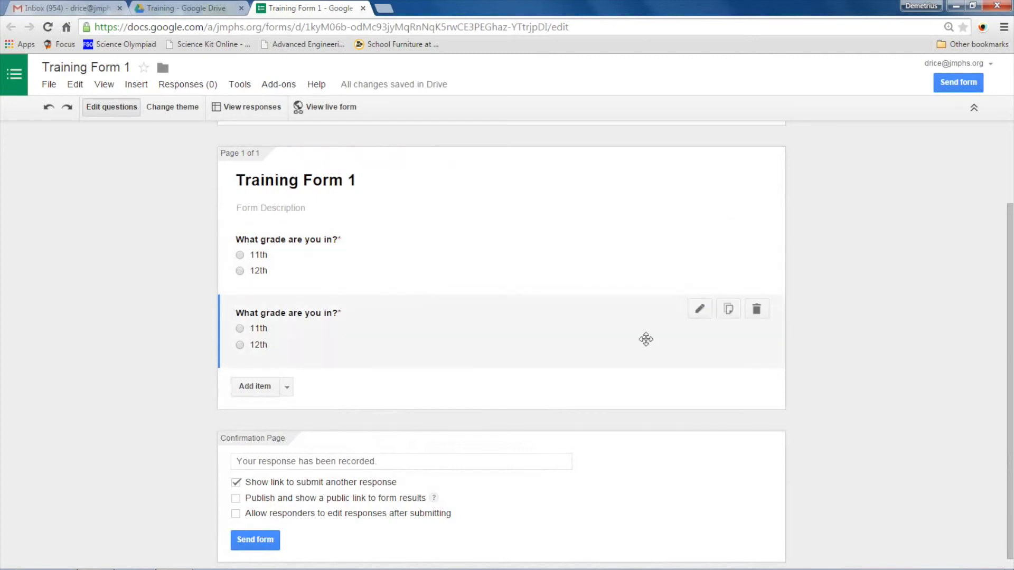
pyautogui.click(758, 309)
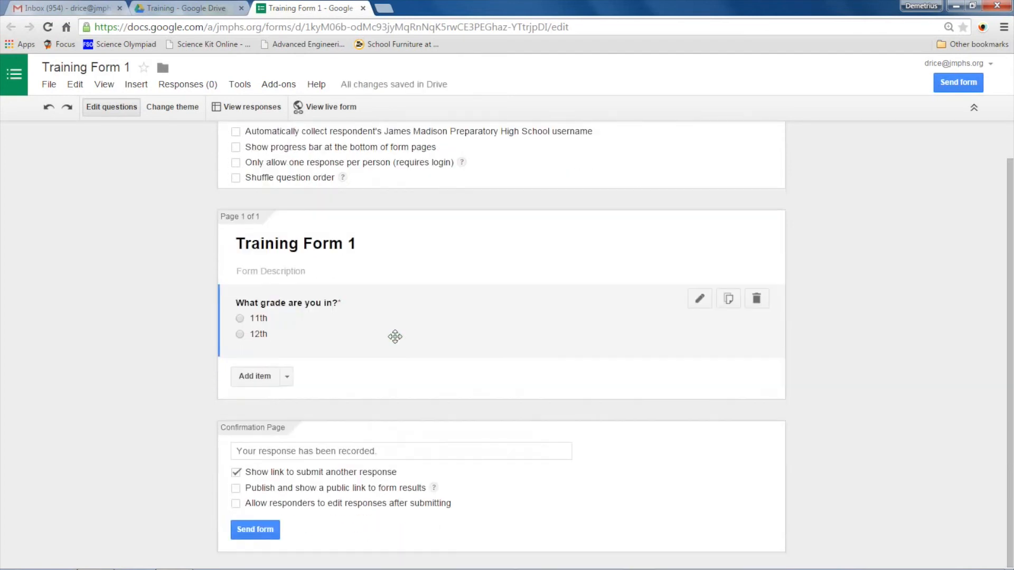
# Add a blank multiple choice question, view the available question types, and delete the new question
pyautogui.click(249, 378)
pyautogui.scroll(-2, 338, 417)
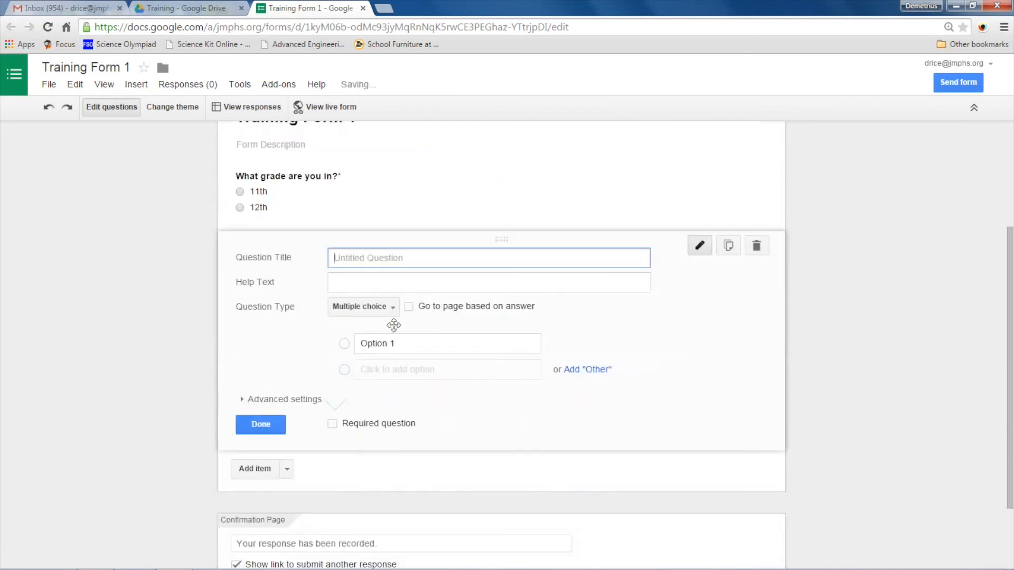
pyautogui.click(396, 307)
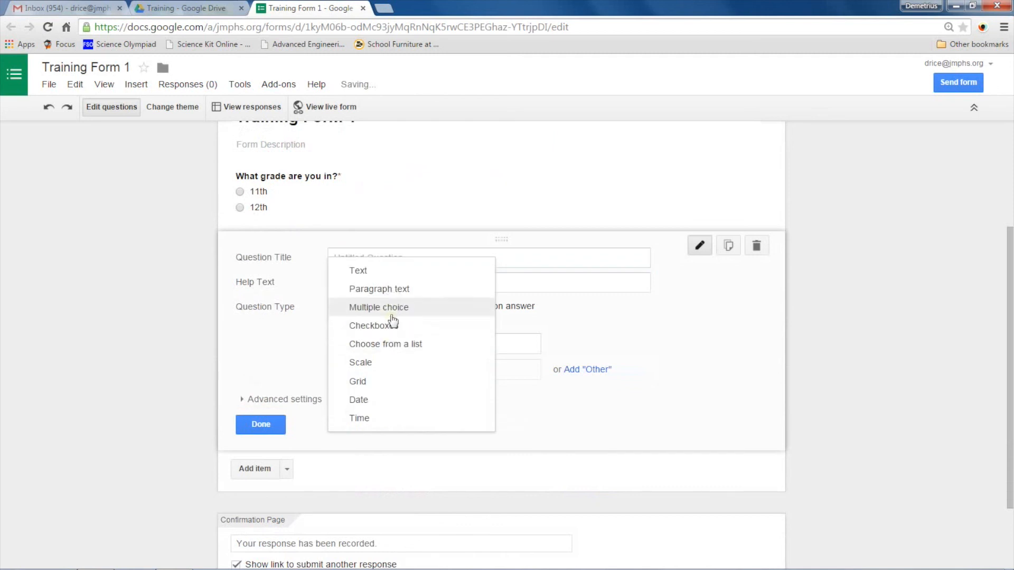
pyautogui.click(262, 424)
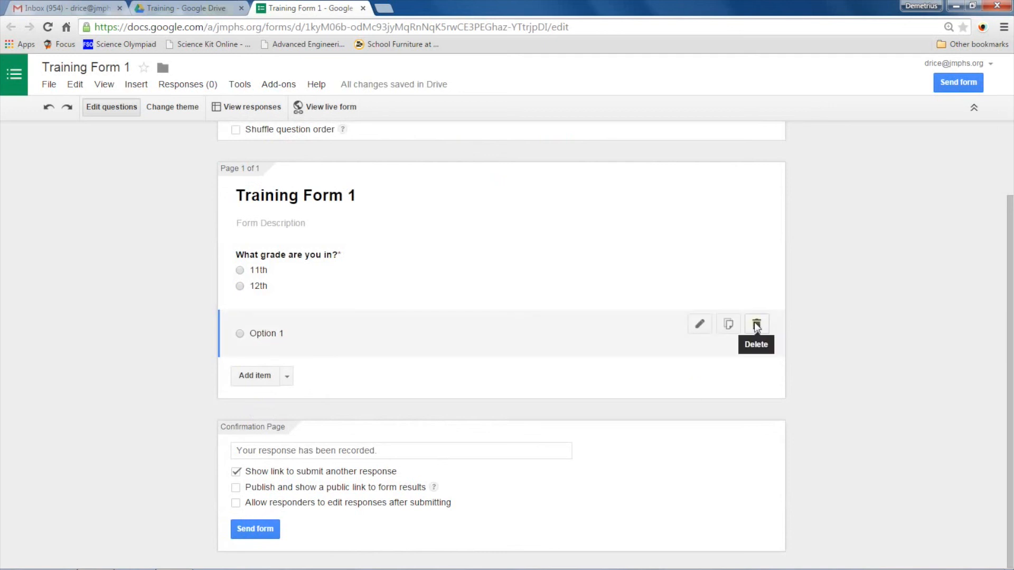
pyautogui.click(756, 325)
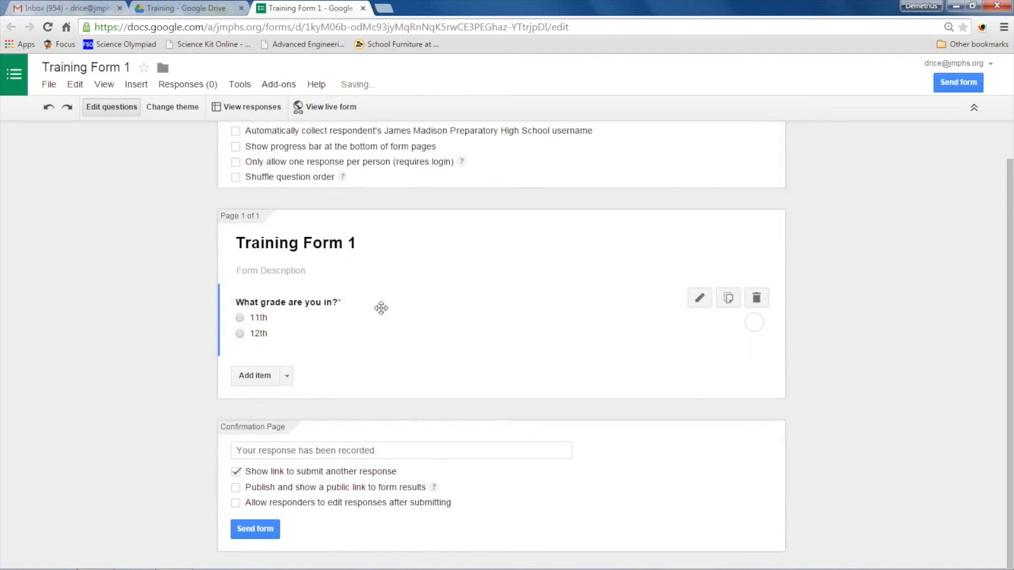